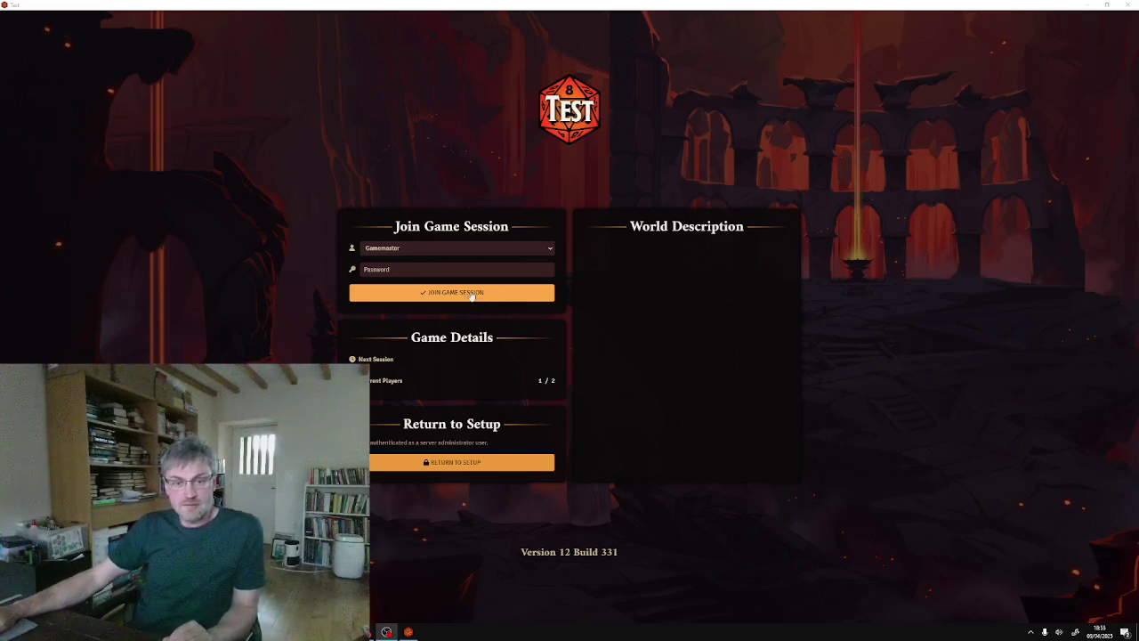
Step: Join the game session as Gamemaster and move the dwarf token three squares east along the corridor
click(471, 295)
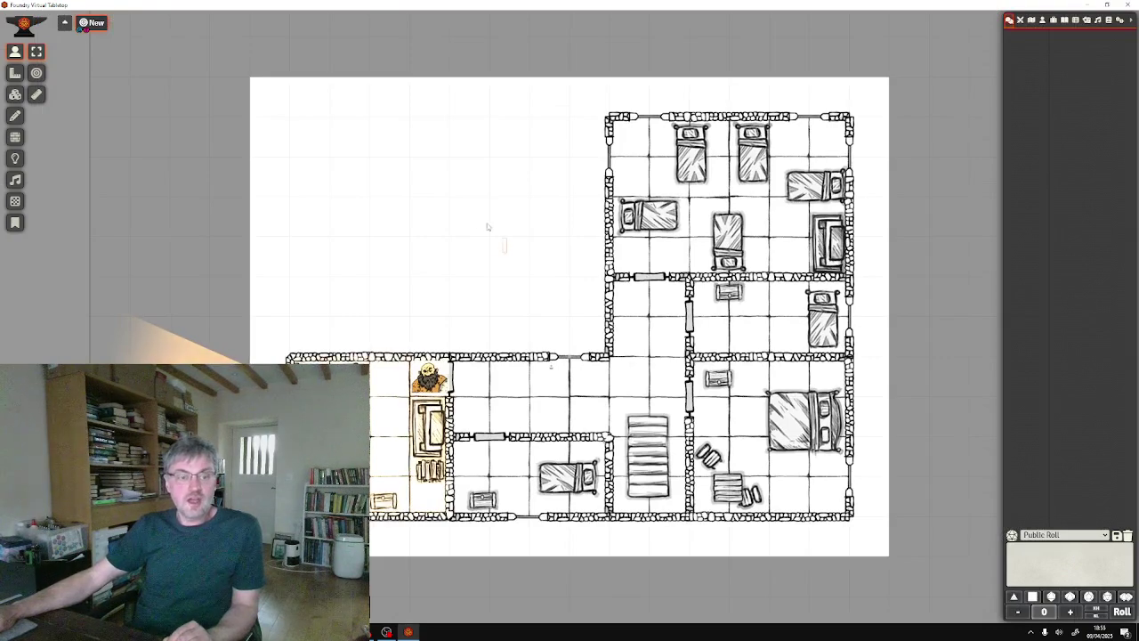
drag(500, 230, 444, 227)
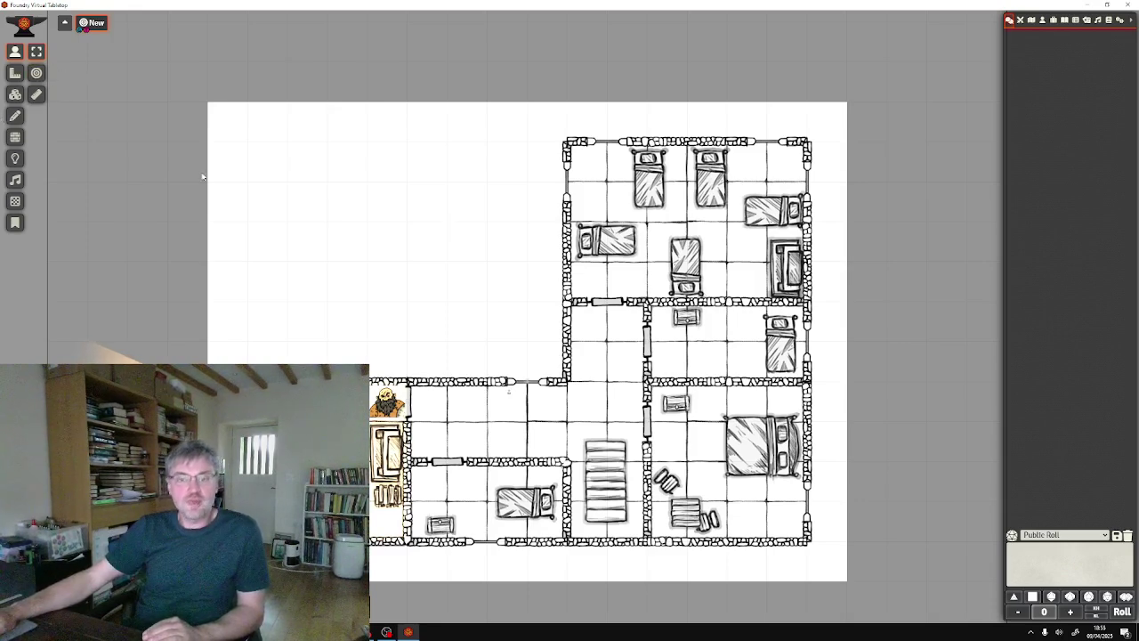
mouse_move(392, 406)
mouse_down()
mouse_move(424, 406)
mouse_move(467, 437)
mouse_move(507, 403)
mouse_up()
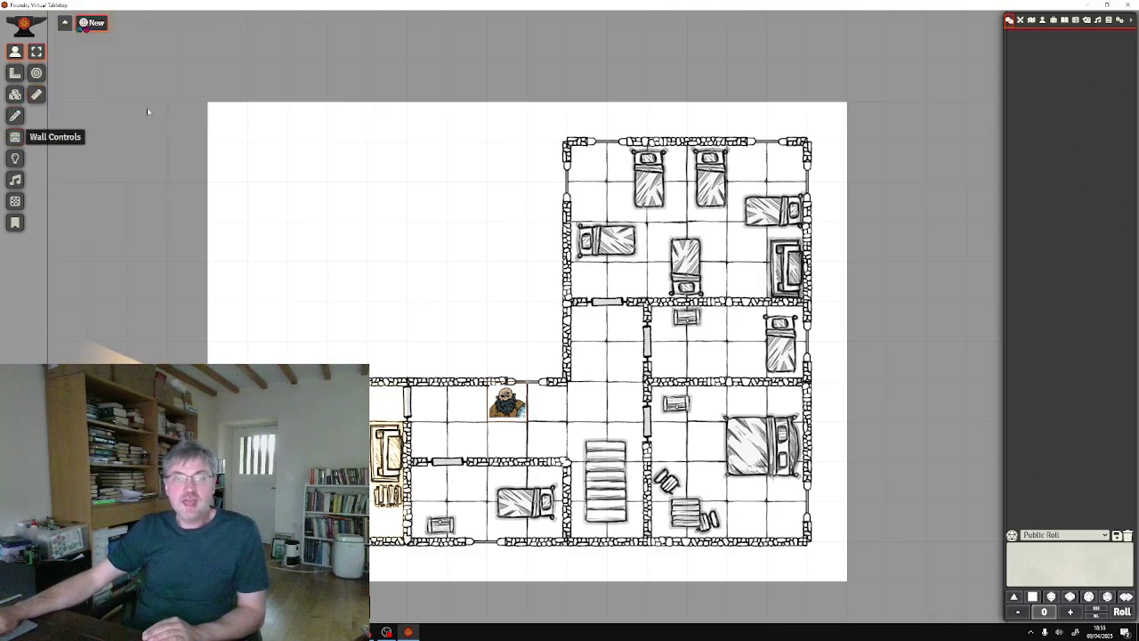
Step: Show the map's wall layer, switch back to the token controls and move the dwarf token two squares west
click(14, 140)
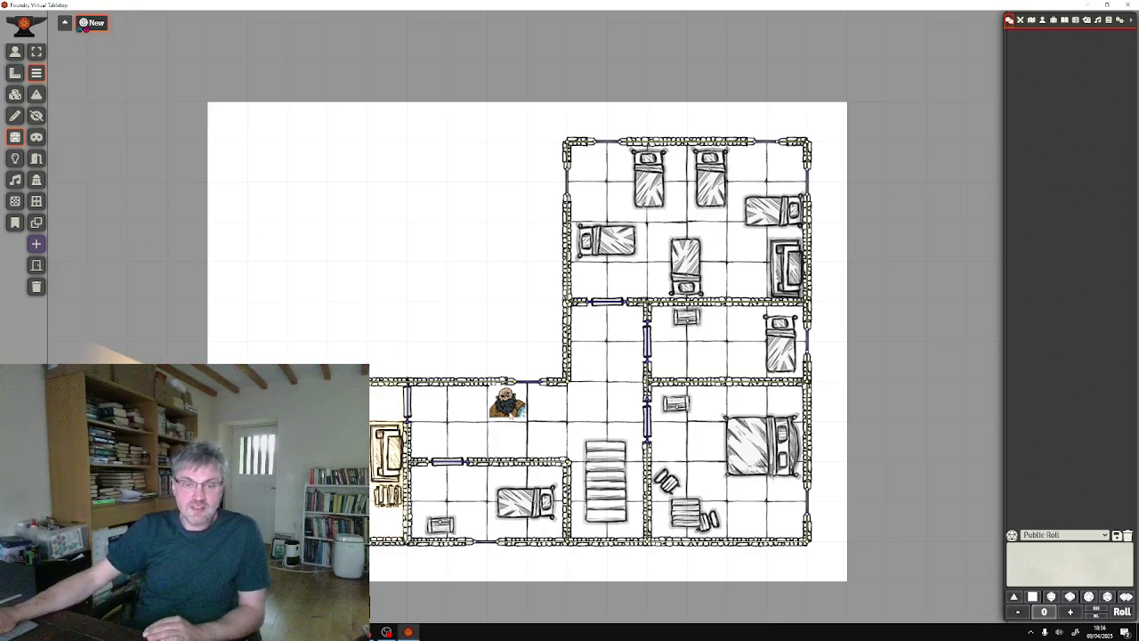
mouse_move(508, 409)
mouse_down()
mouse_move(434, 410)
mouse_move(506, 411)
mouse_up()
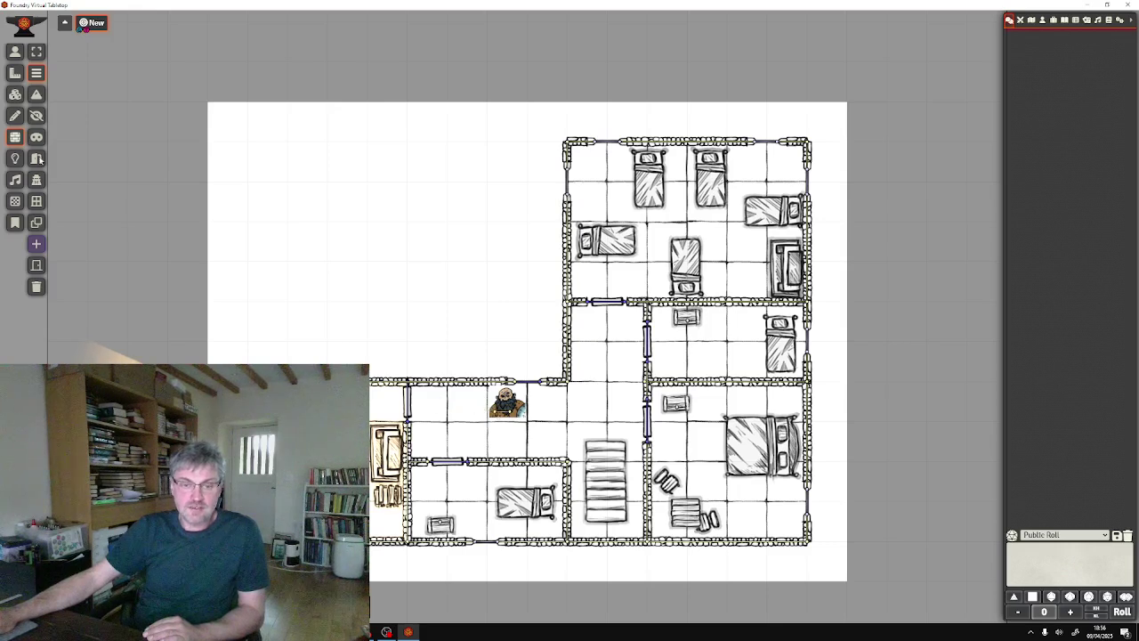
click(16, 53)
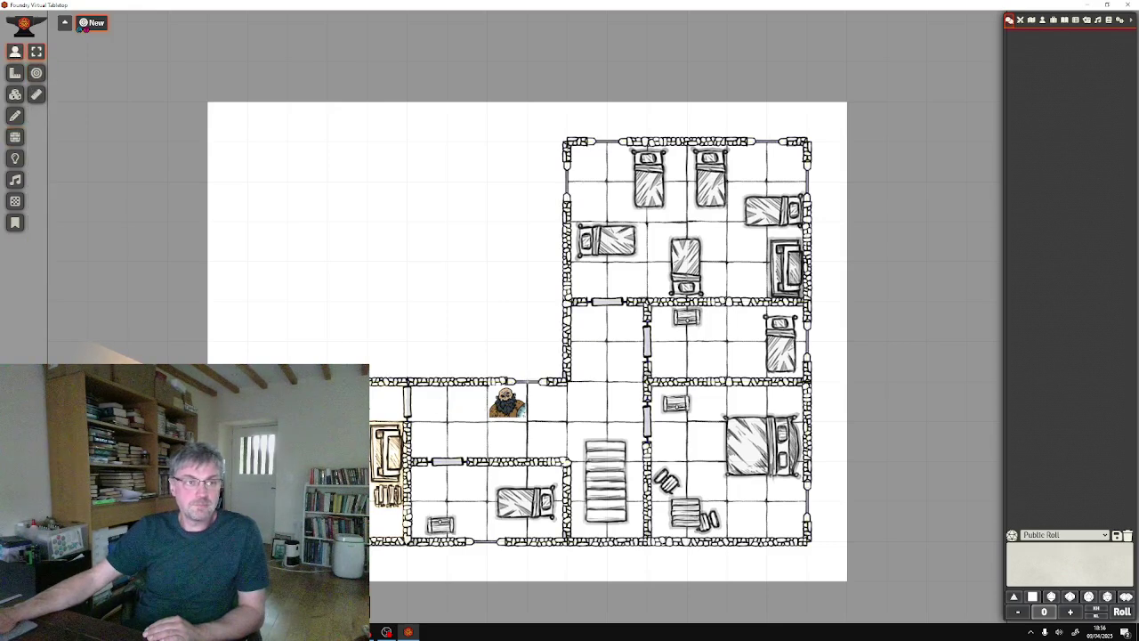
drag(506, 405, 426, 406)
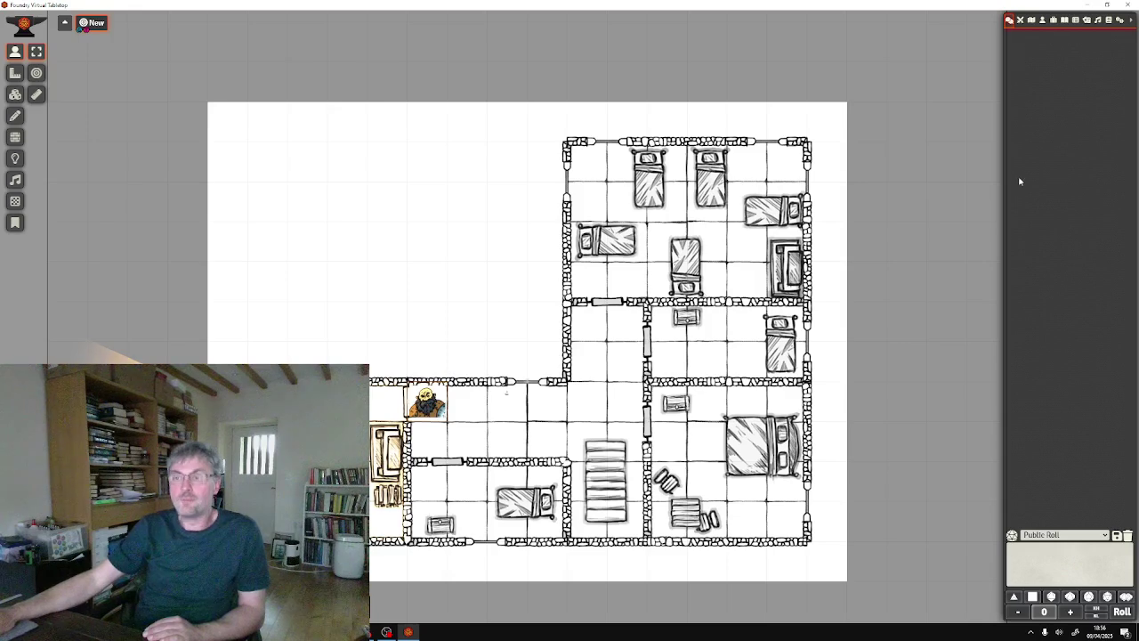
Step: Make a public roll of 2d6
click(1031, 598)
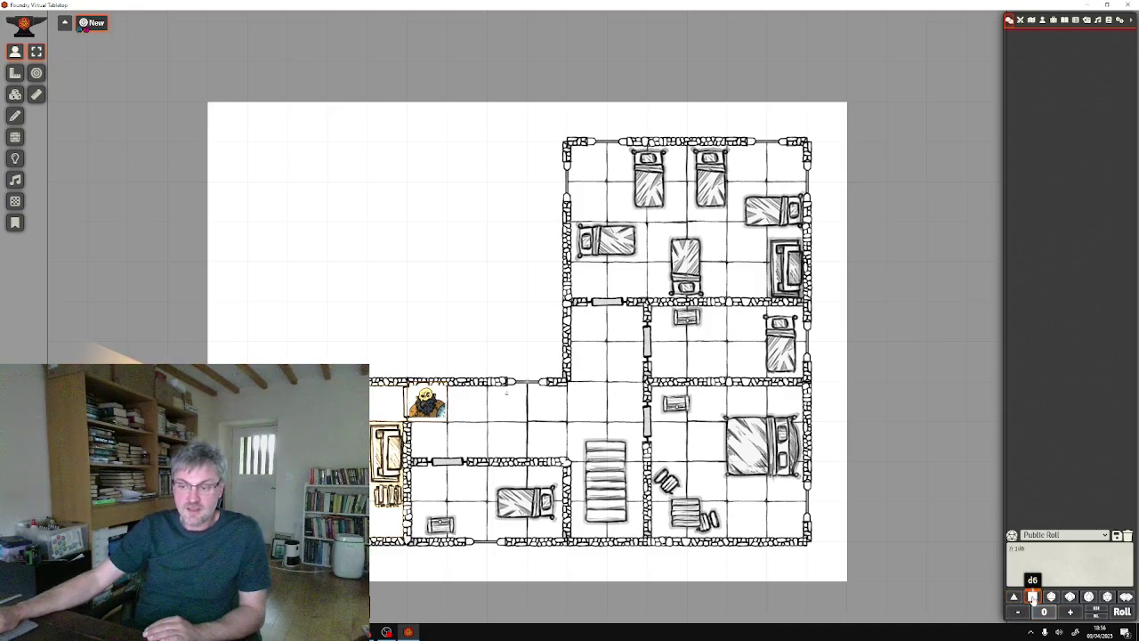
click(1031, 597)
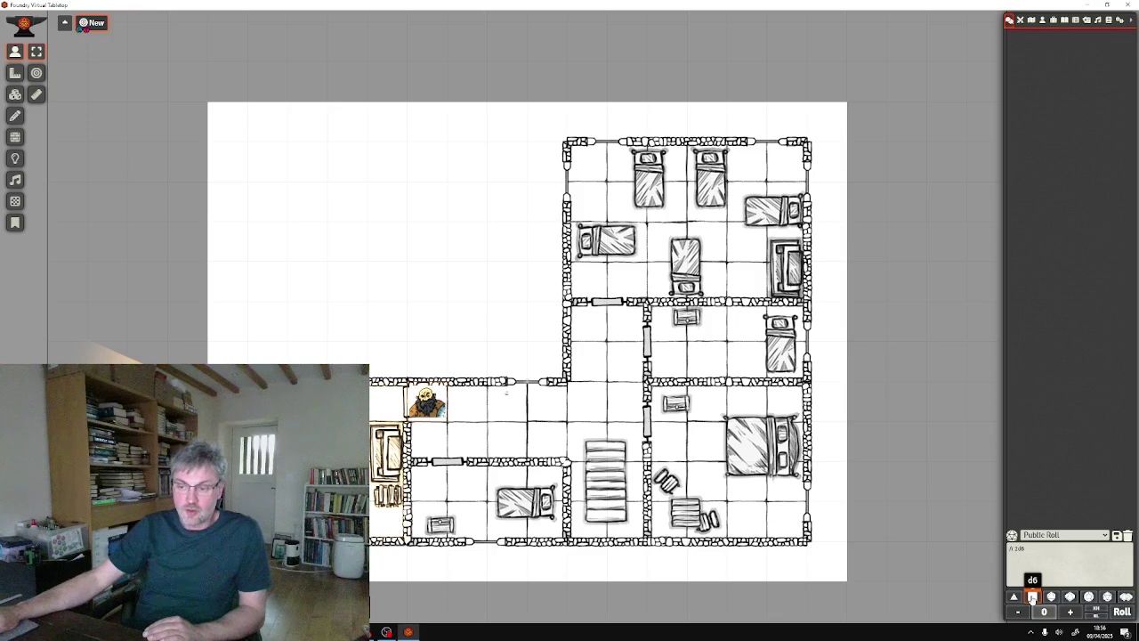
key(Return)
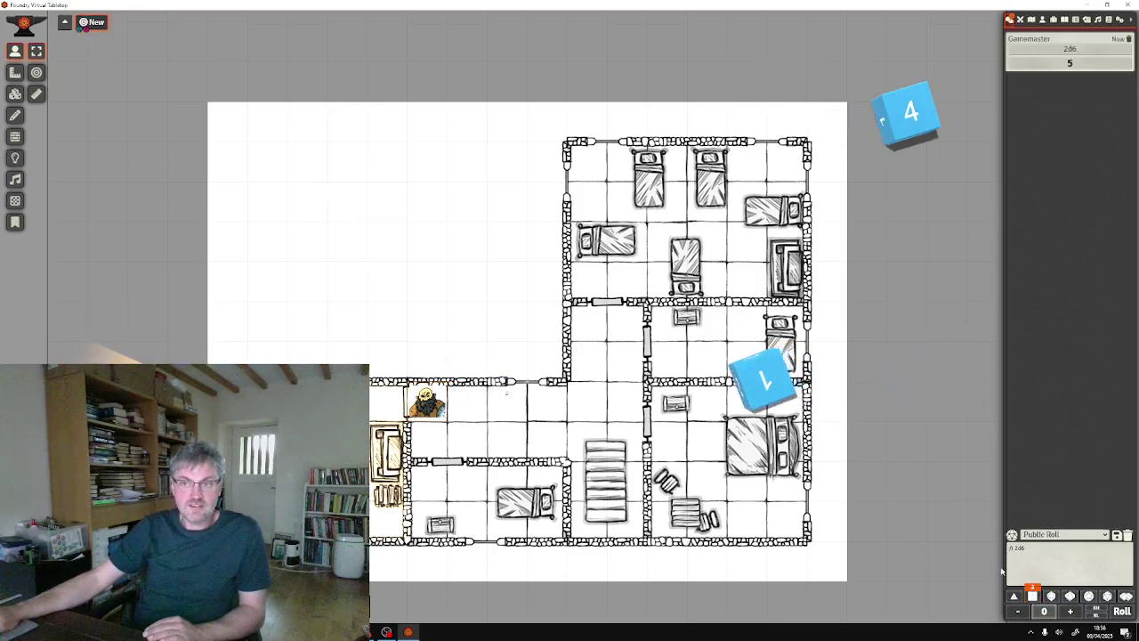
Step: Open the sheet of the actor Character to view its layout, and close it
click(1042, 18)
click(1039, 74)
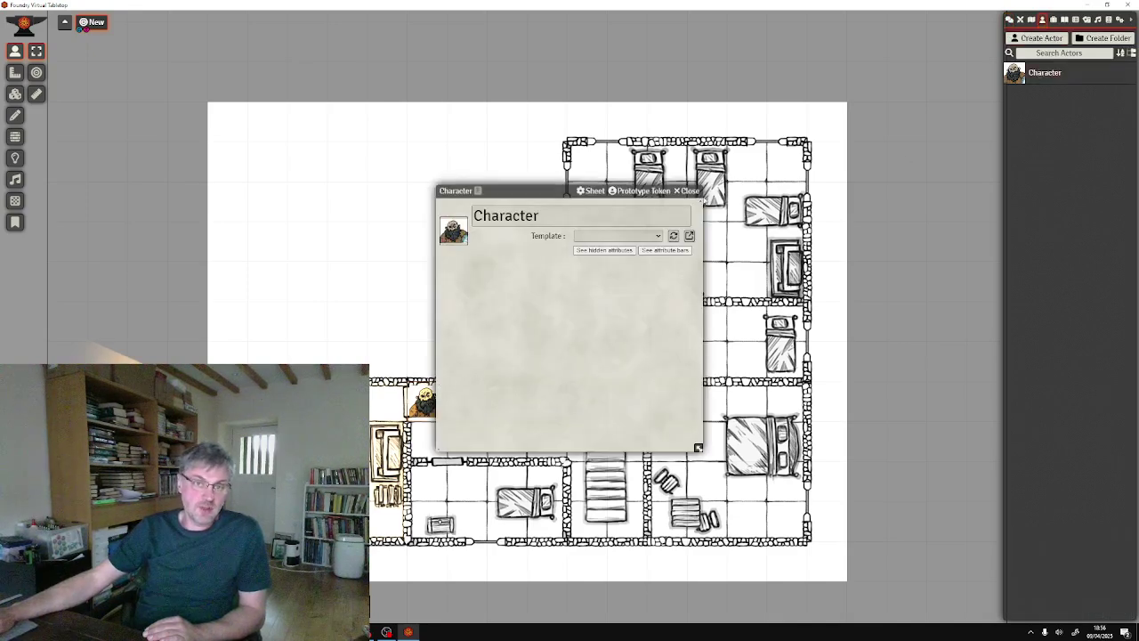
click(690, 192)
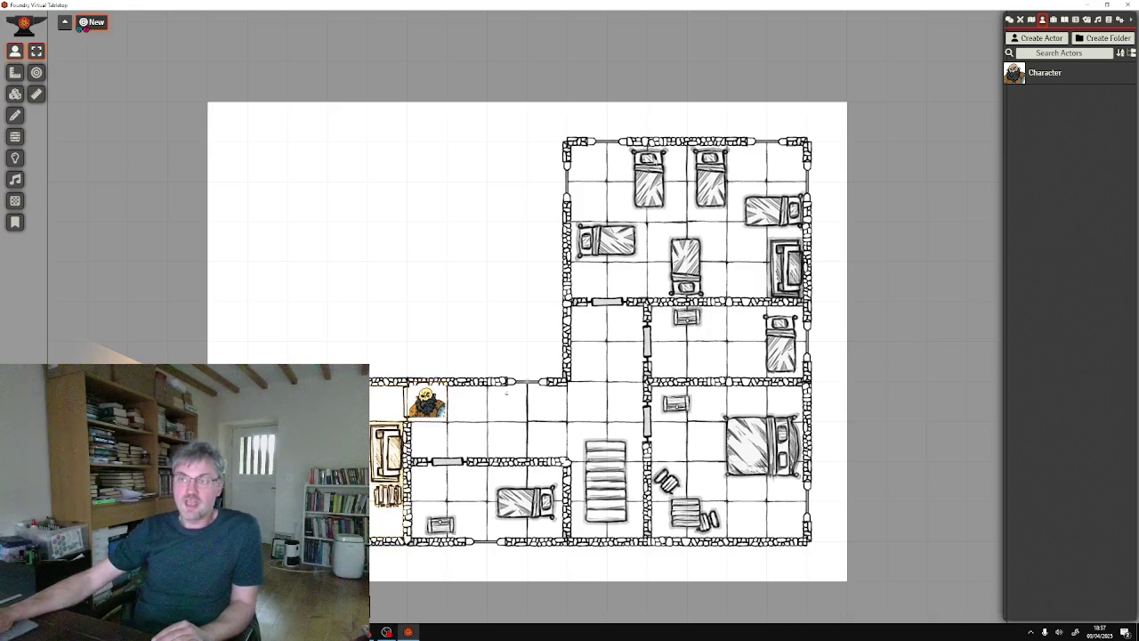
Step: Look through the combat encounter tracker, the actors list and the compendium packs
click(1021, 20)
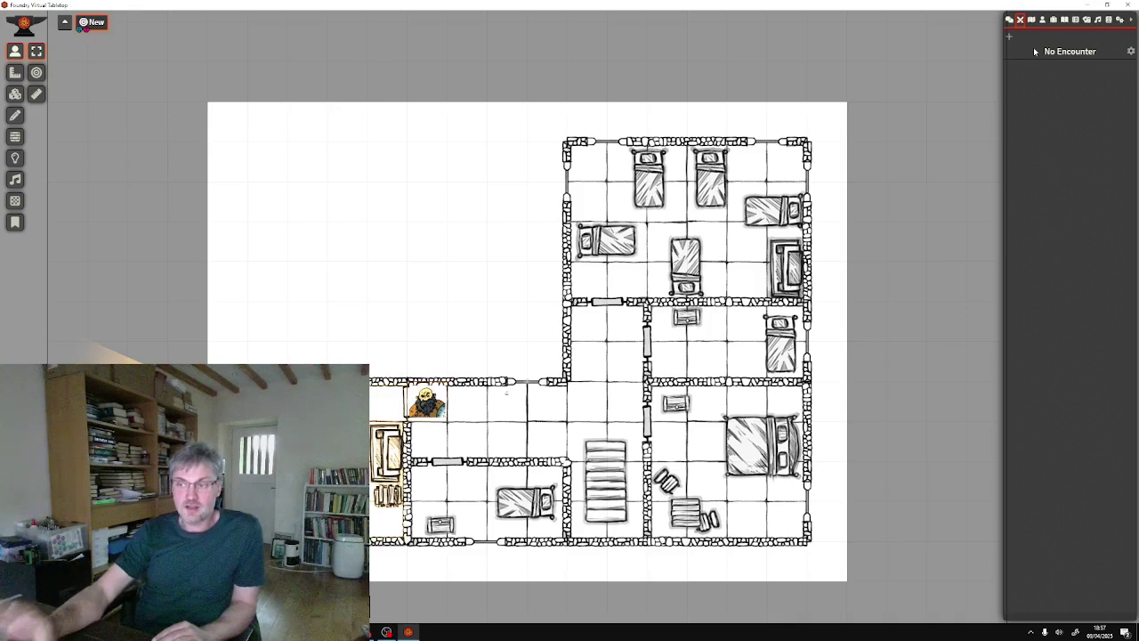
click(1042, 19)
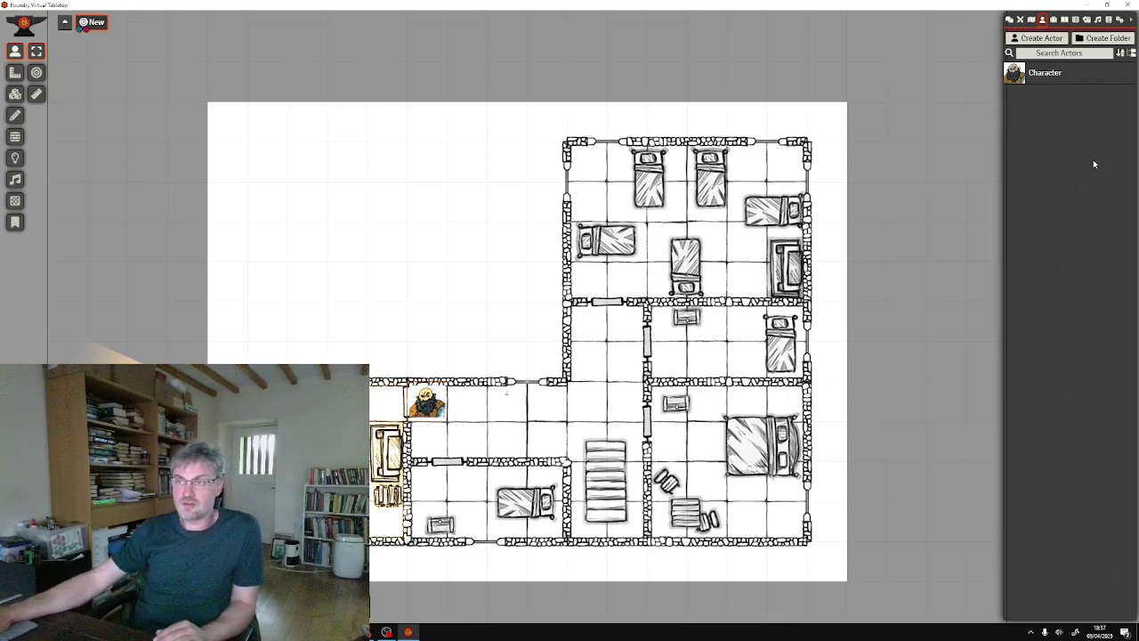
click(1109, 18)
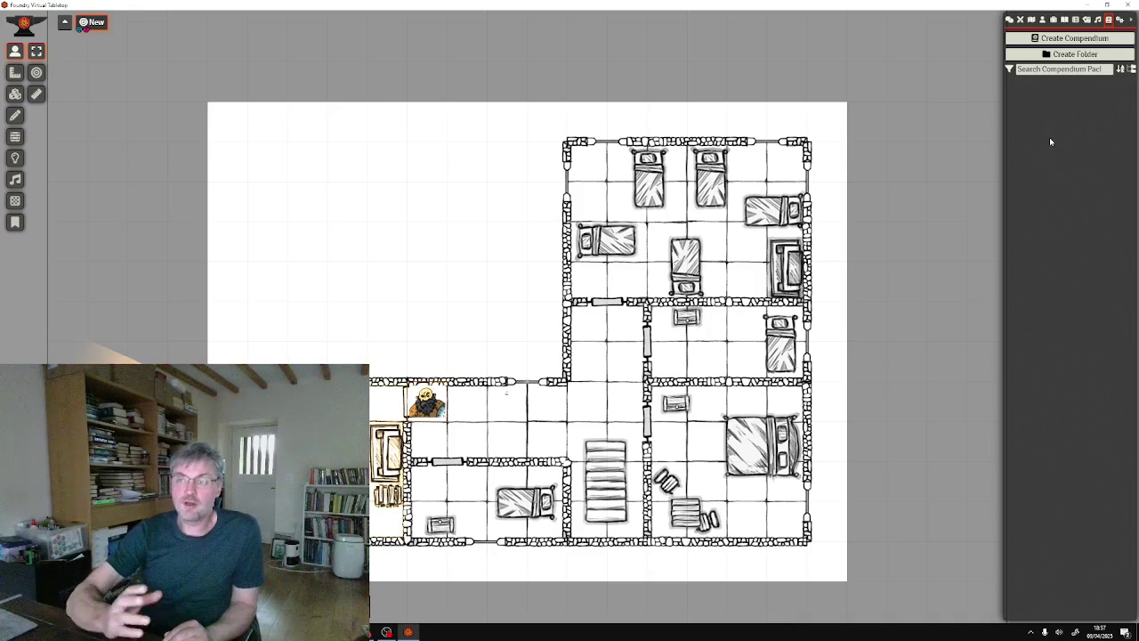
Step: Review the complete module list in Module Management and close it without changing any module
click(1120, 20)
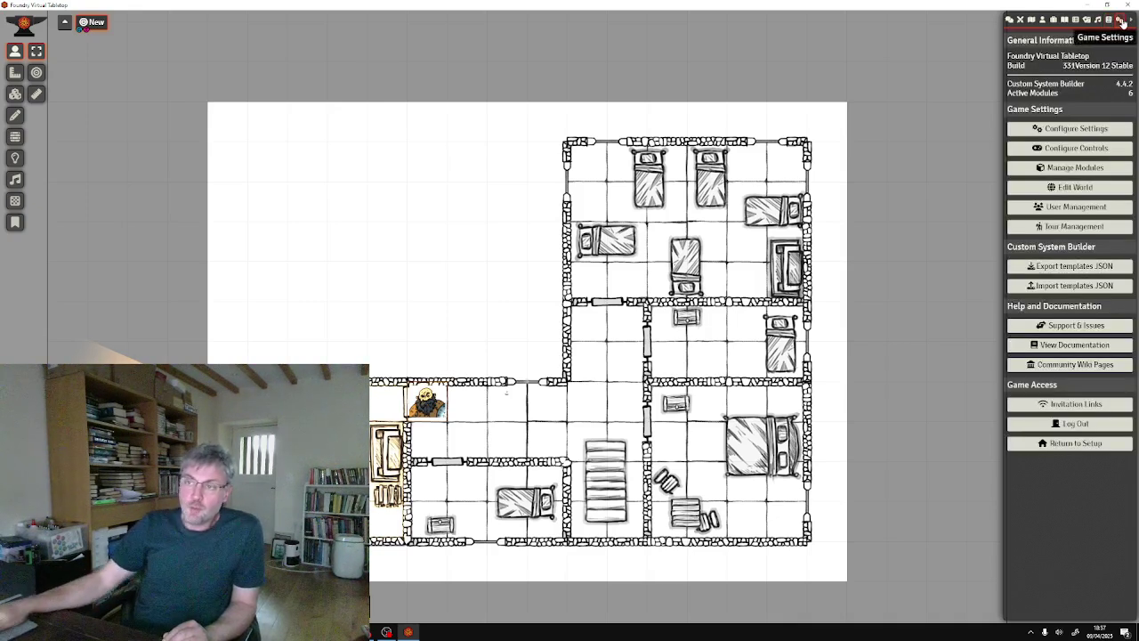
click(1076, 170)
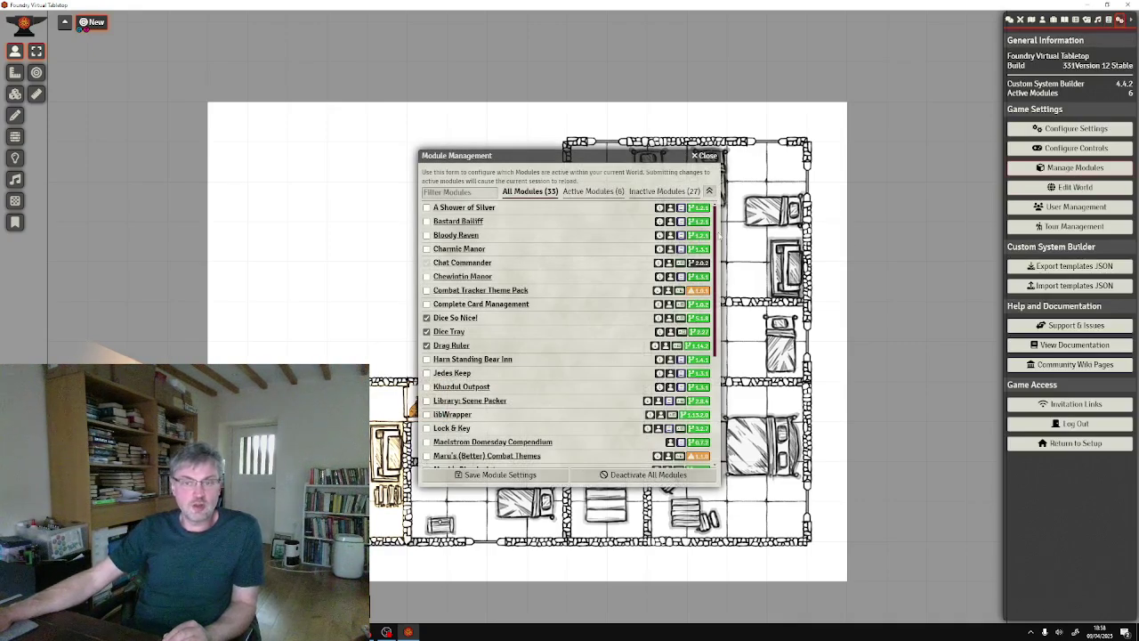
drag(714, 242, 707, 407)
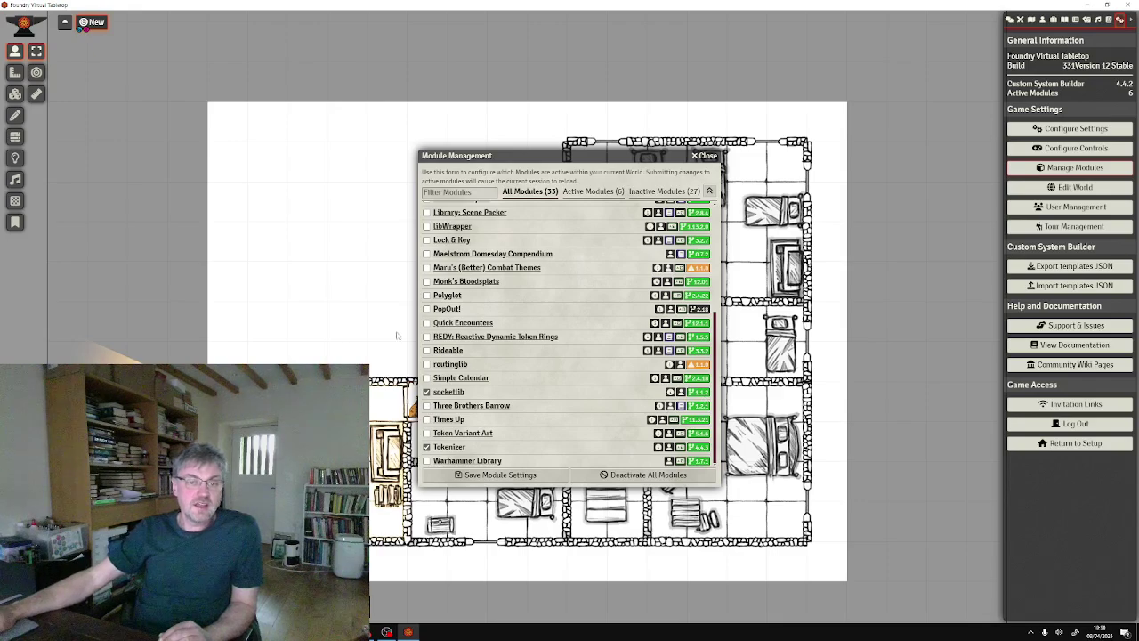
drag(716, 337, 719, 245)
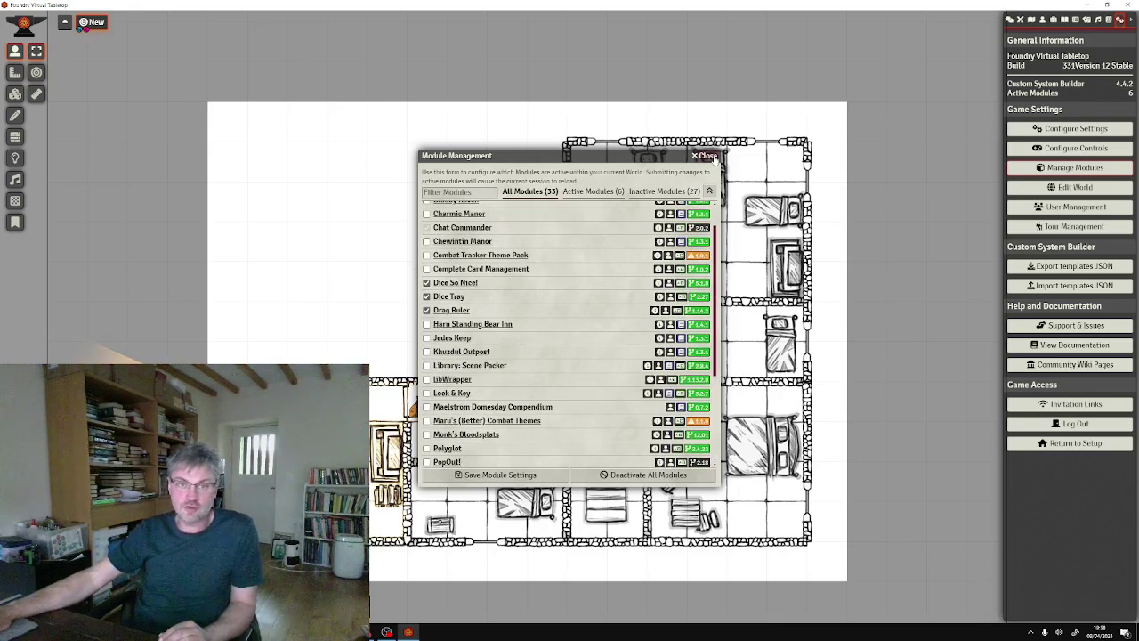
click(708, 156)
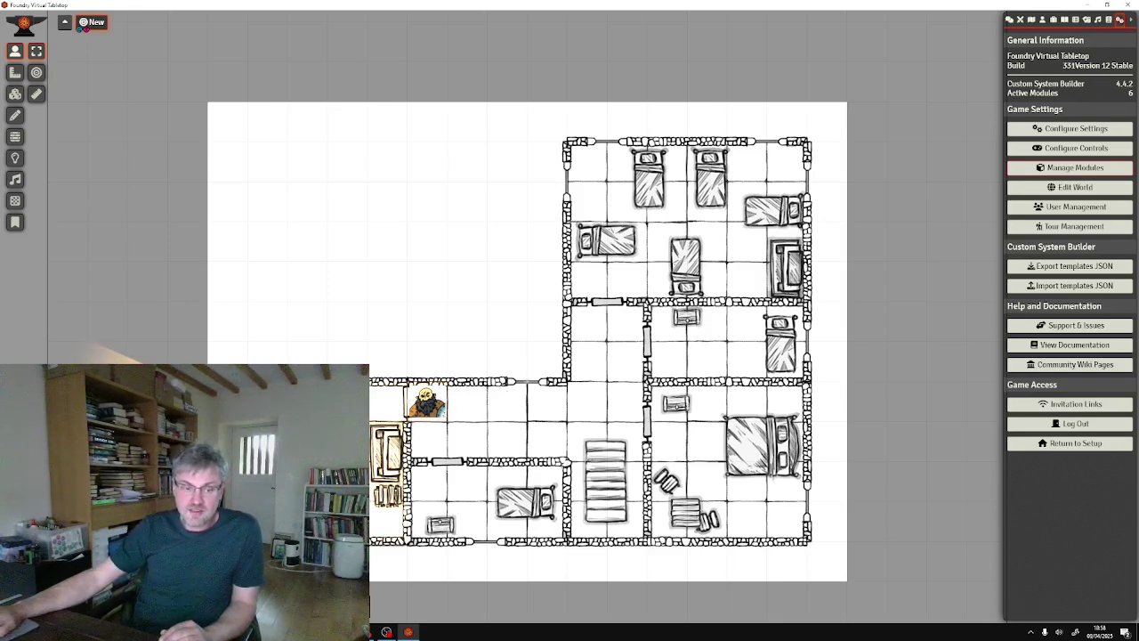
Step: Switch to the player's browser session by bringing its window onto this screen, in front of the Gamemaster's map
key(super+d)
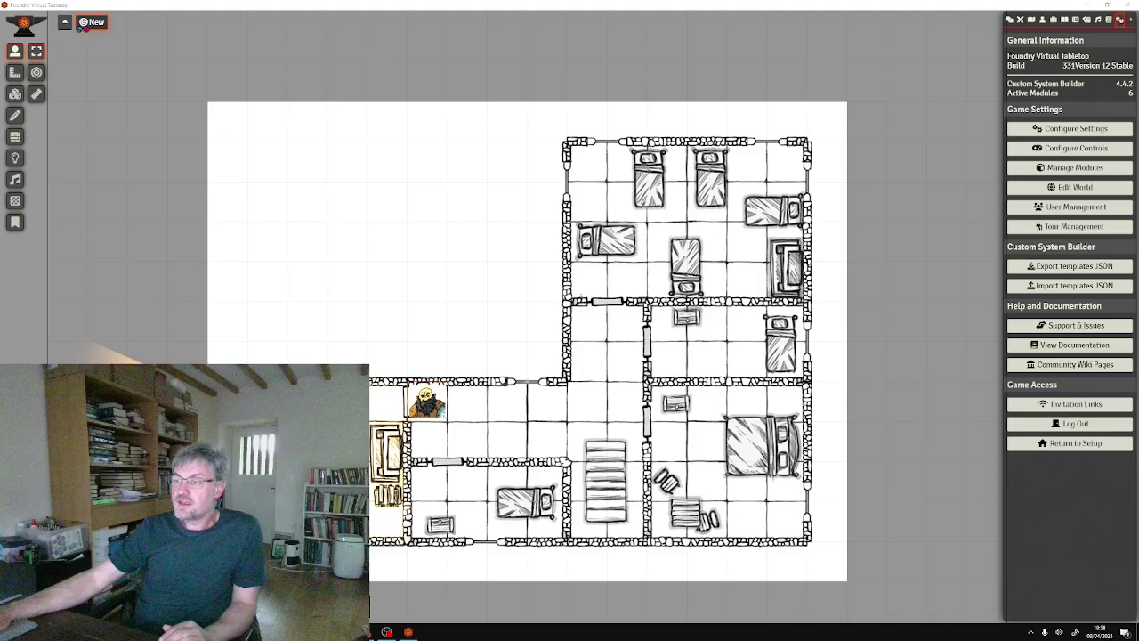
drag(1138, 133, 736, 147)
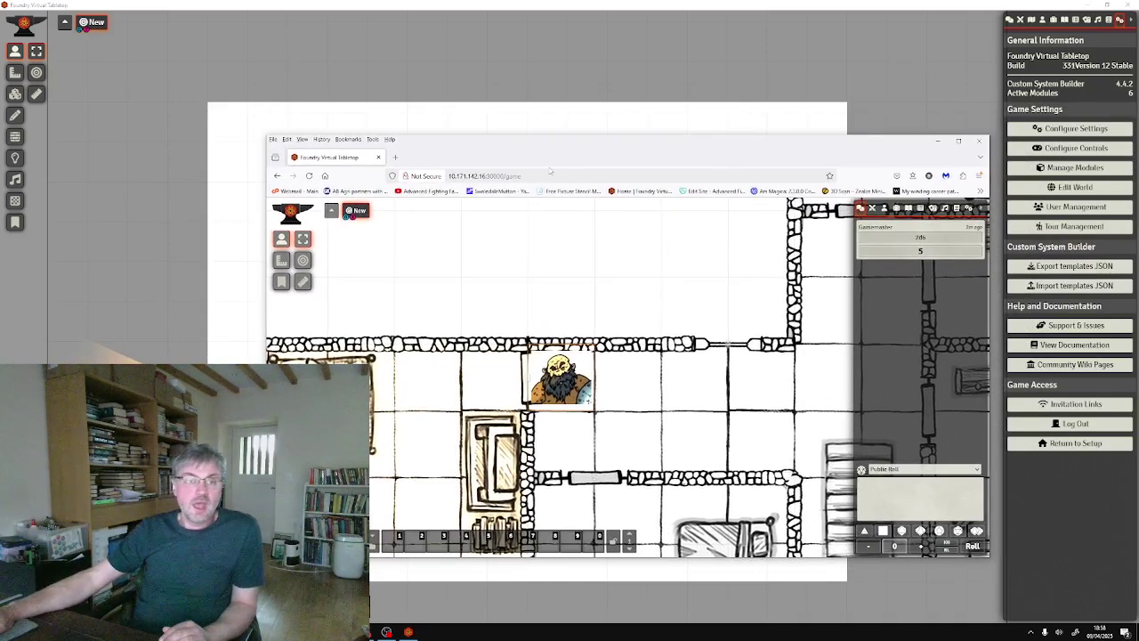
click(251, 151)
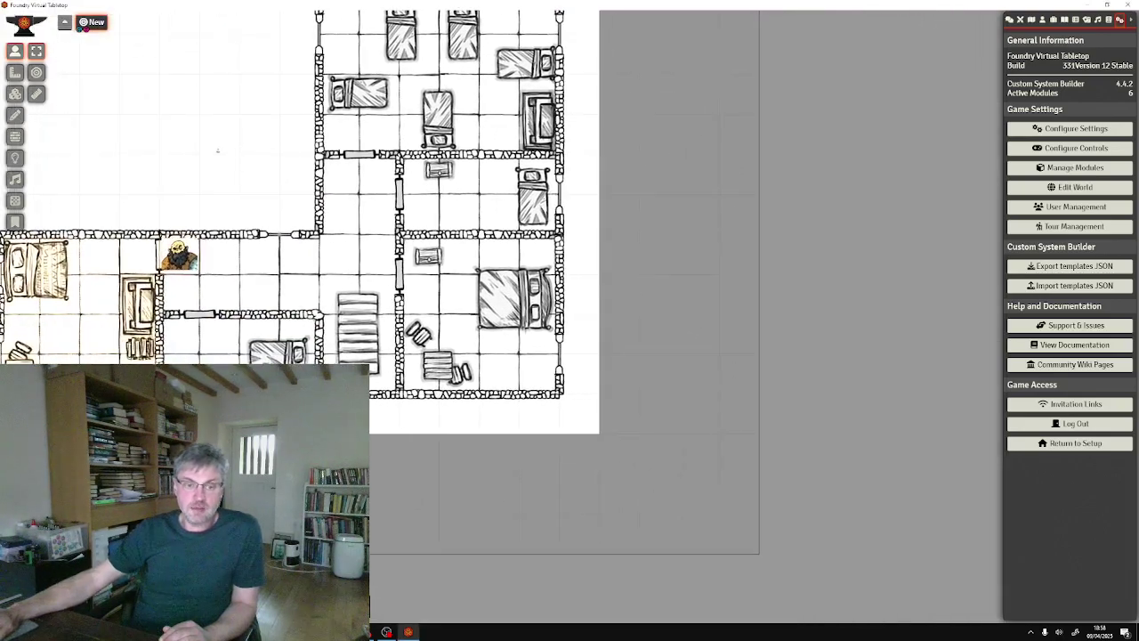
click(363, 631)
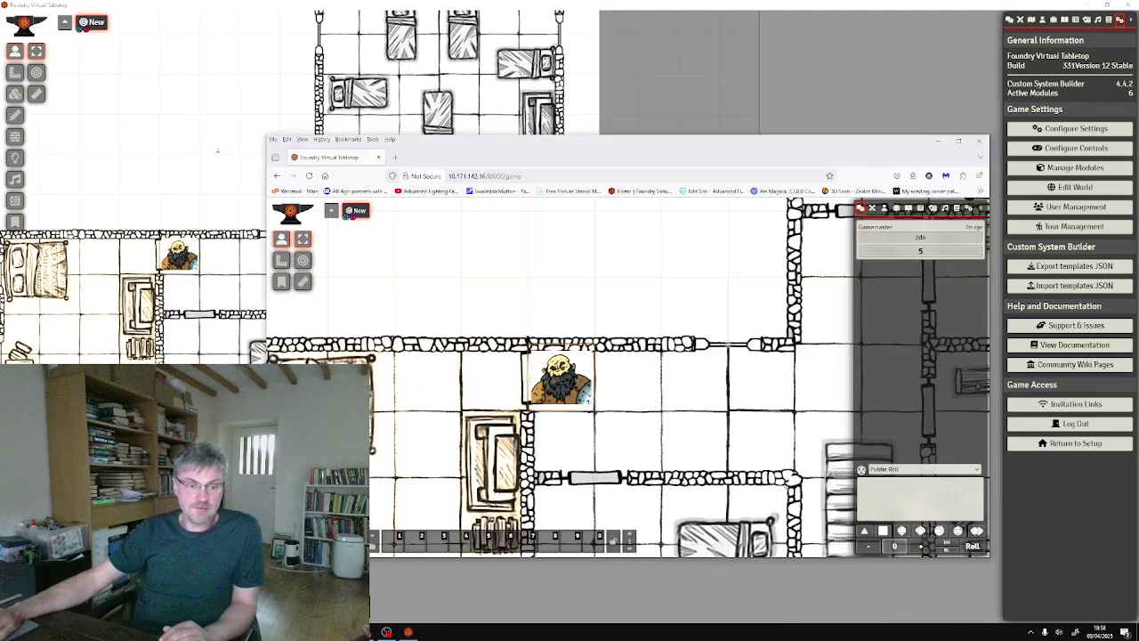
drag(578, 153, 590, 186)
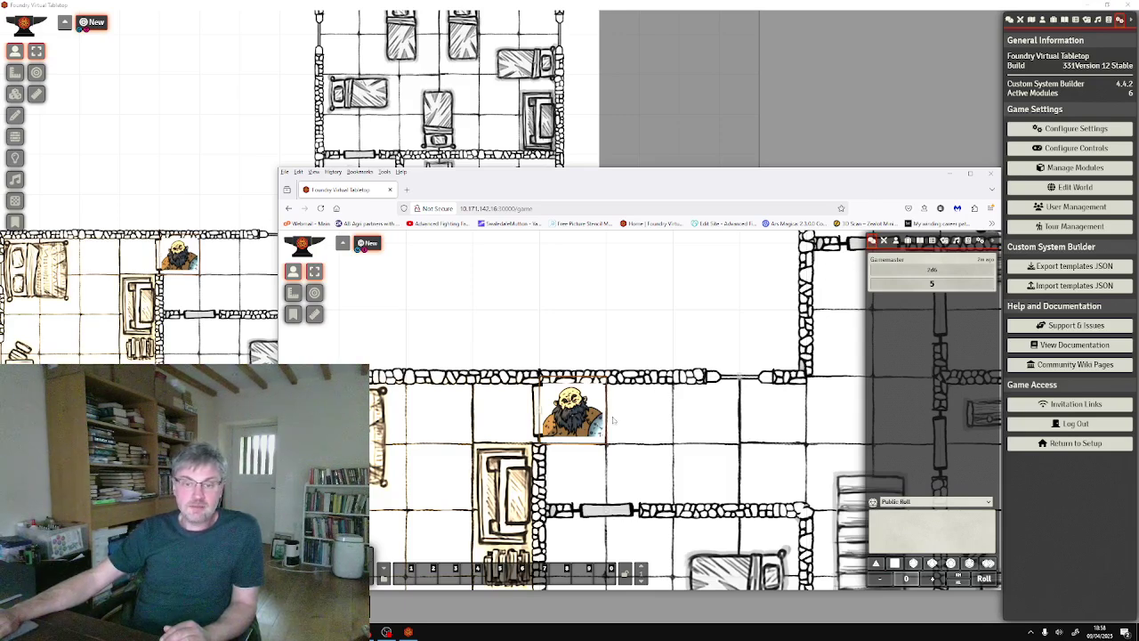
Step: From the player's browser session, move the dwarf token one square east, take the window off this screen, and move the token one square down and back
drag(574, 419, 630, 420)
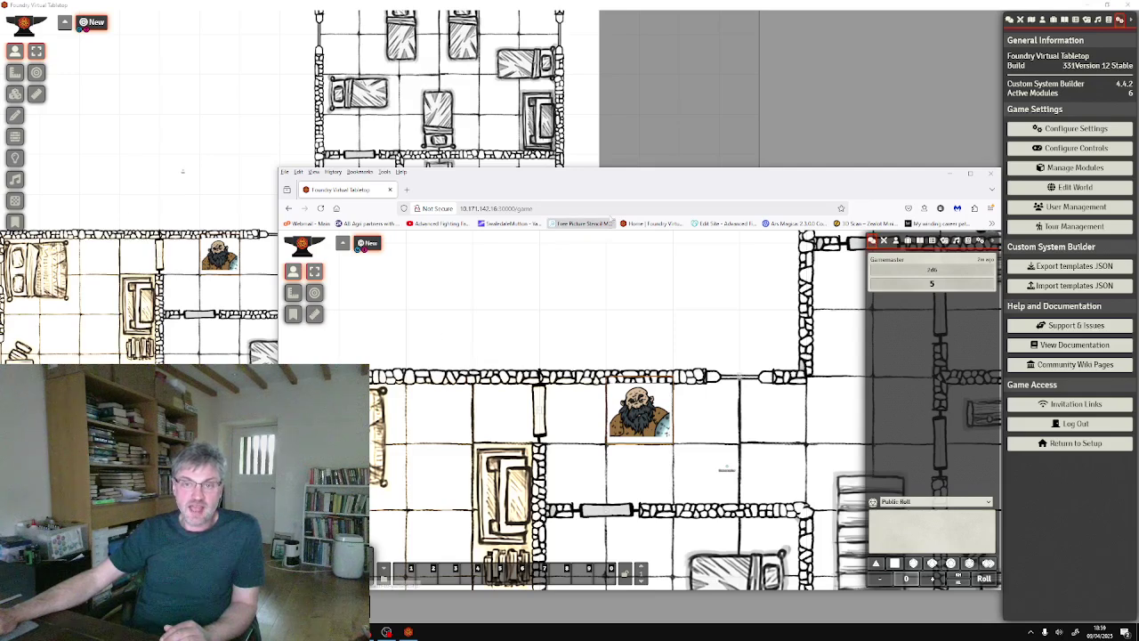
drag(656, 185, 1138, 106)
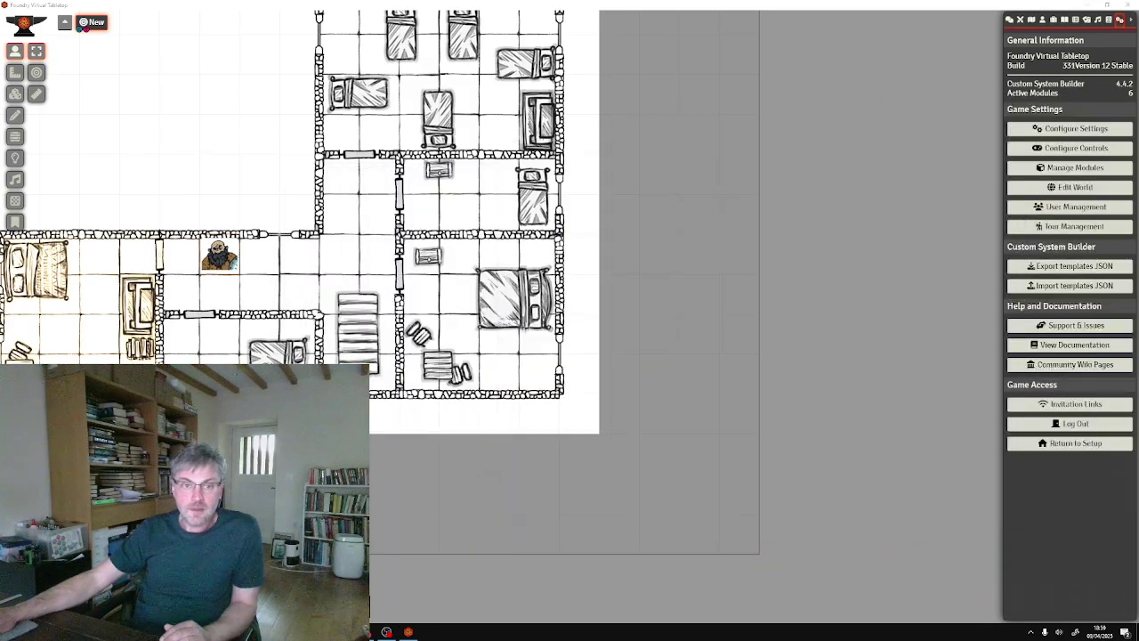
key(Down)
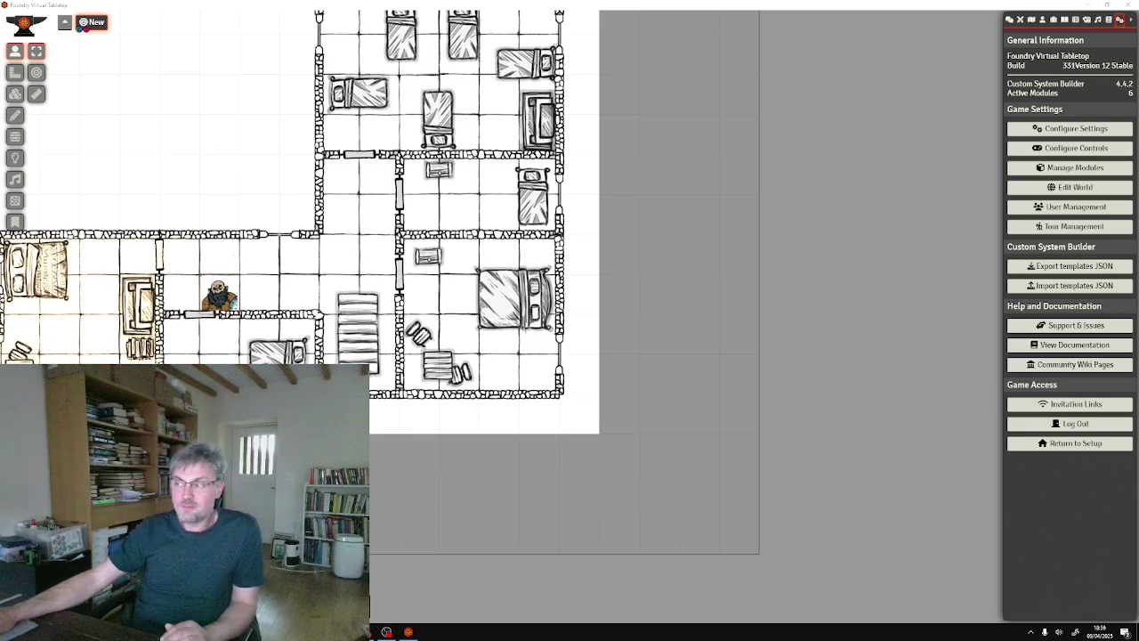
key(Up)
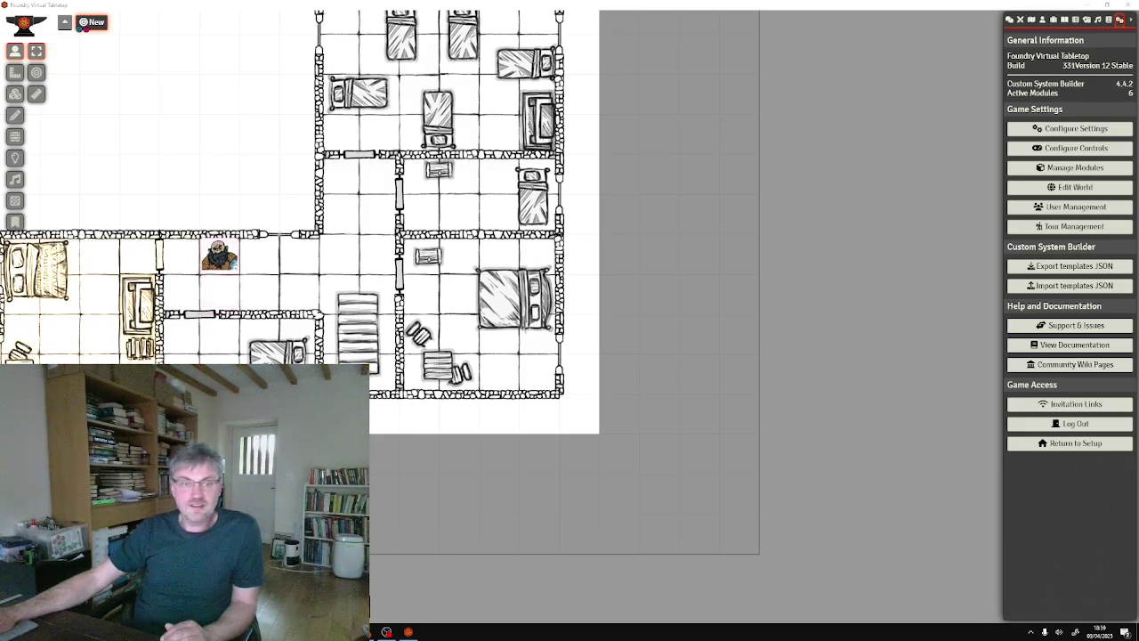